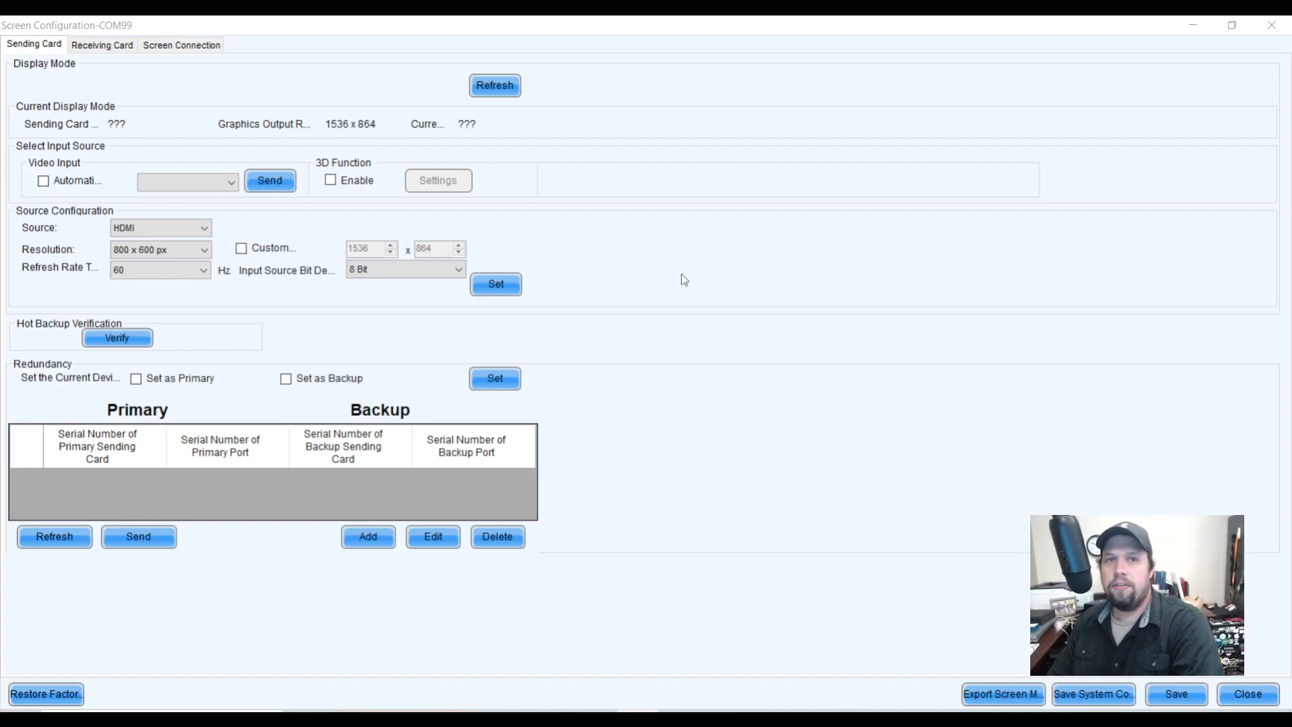
# Show the Screen Connection layout with its 4x2 grid of receiving cards
pyautogui.click(218, 48)
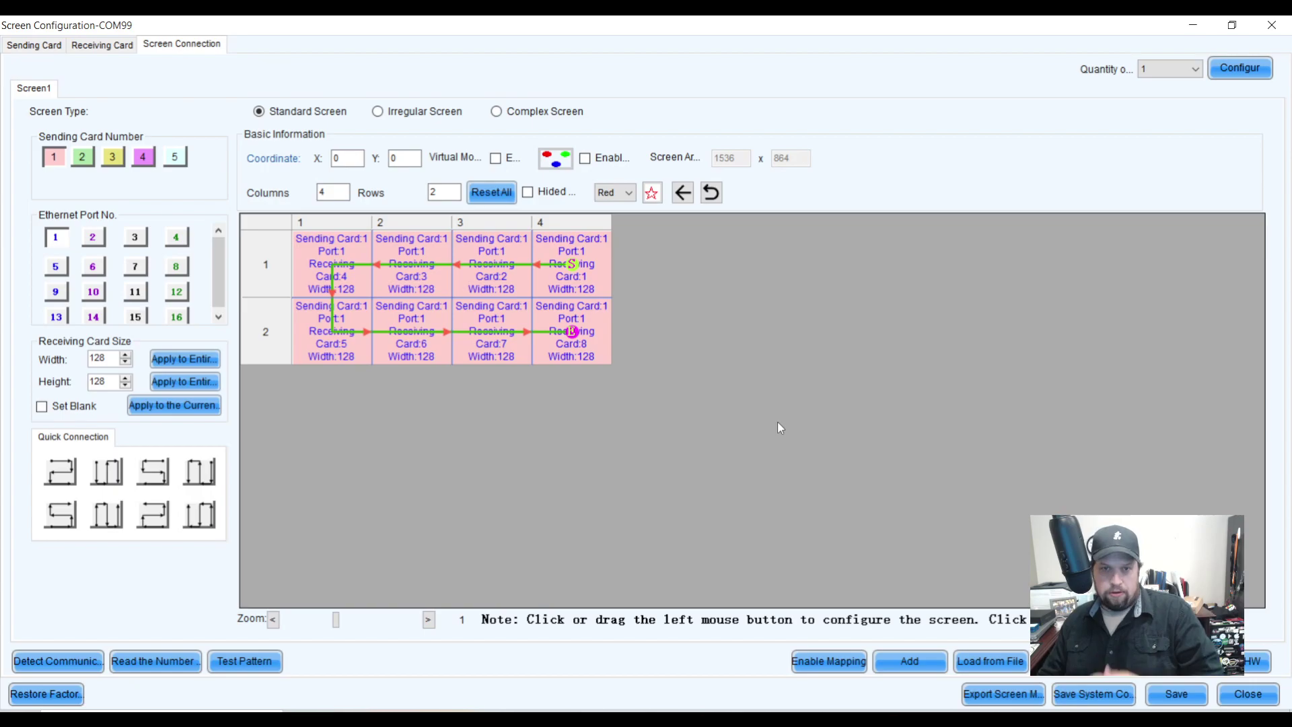
pyautogui.click(46, 48)
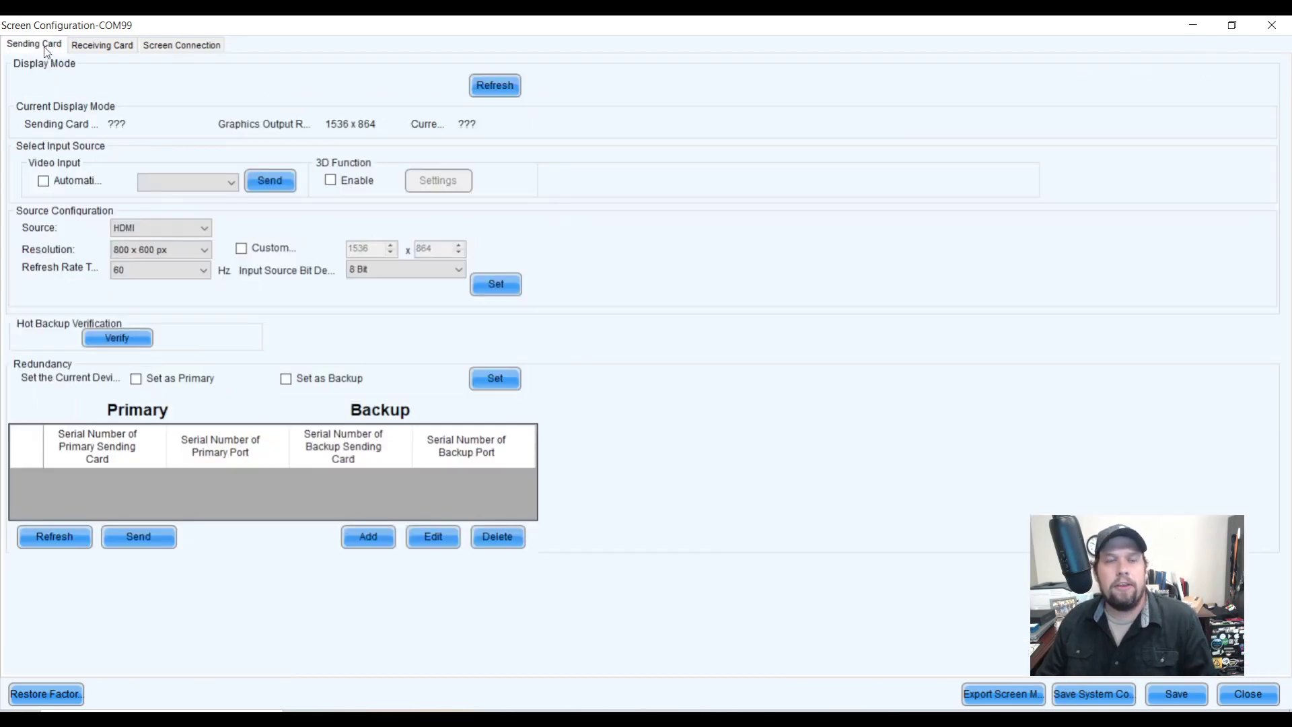
pyautogui.click(86, 48)
pyautogui.click(193, 49)
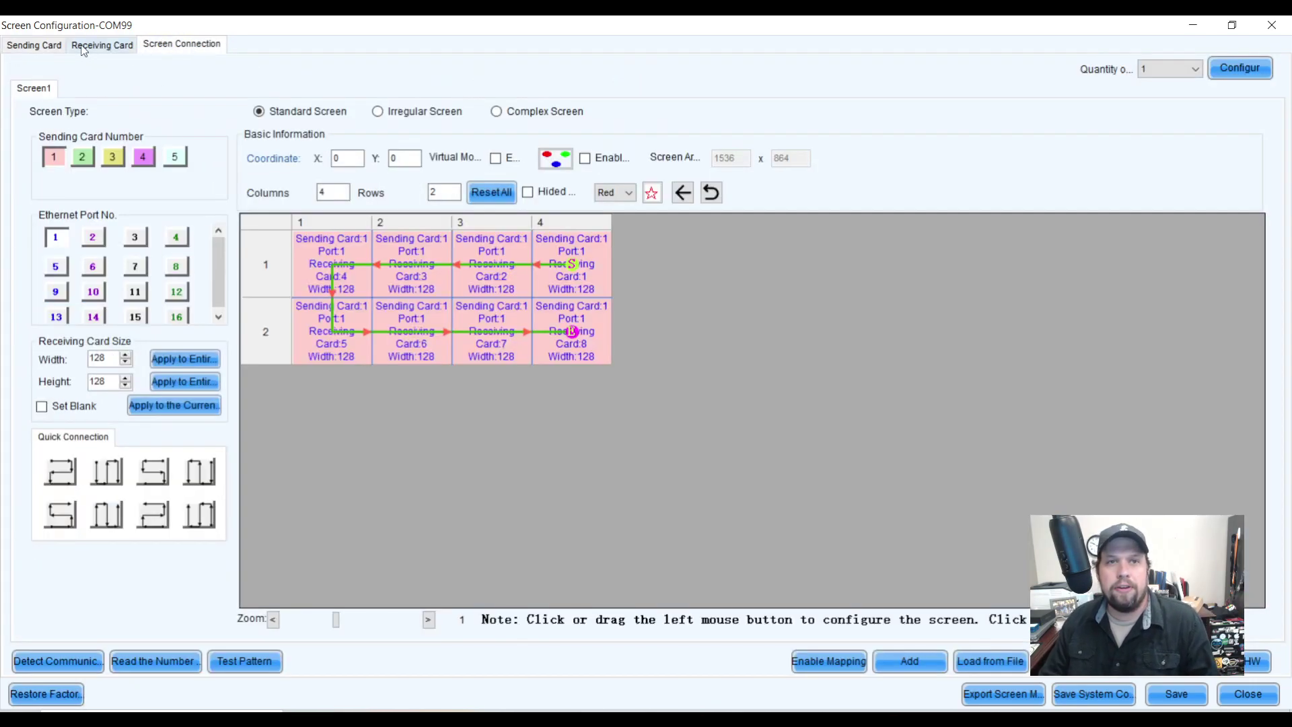
pyautogui.click(31, 45)
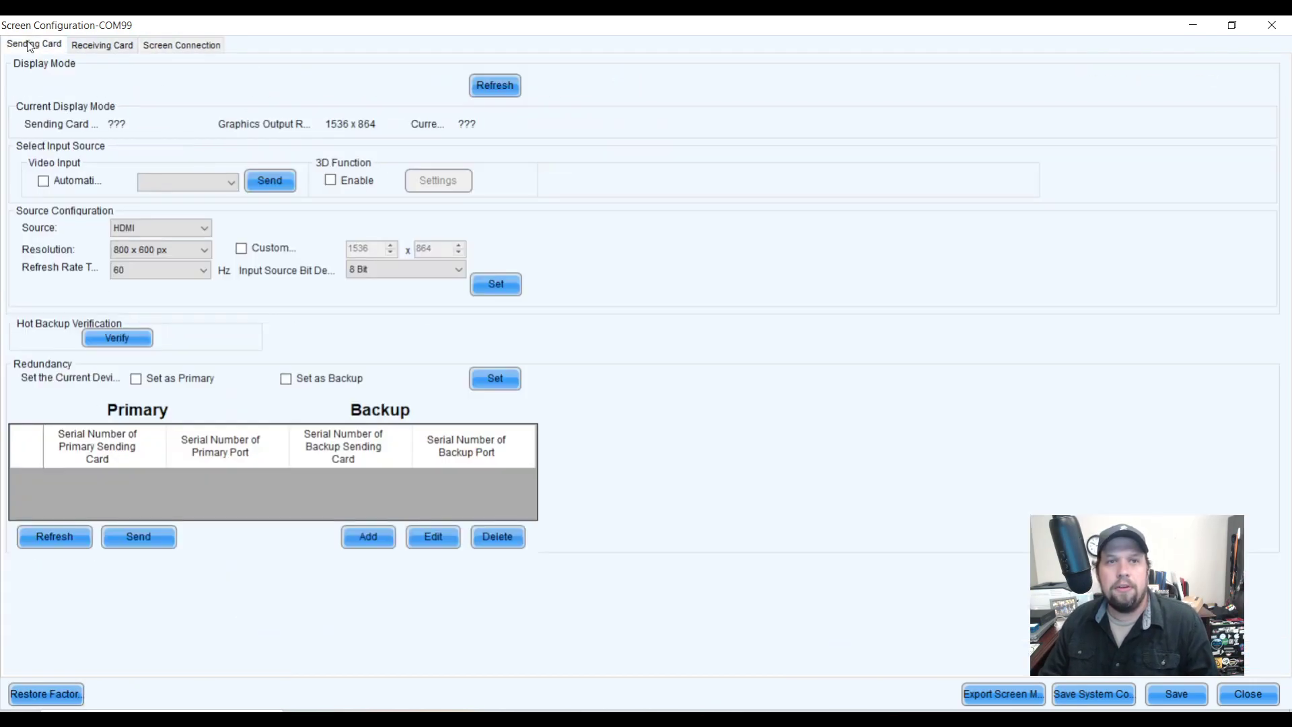
pyautogui.click(90, 48)
pyautogui.click(195, 46)
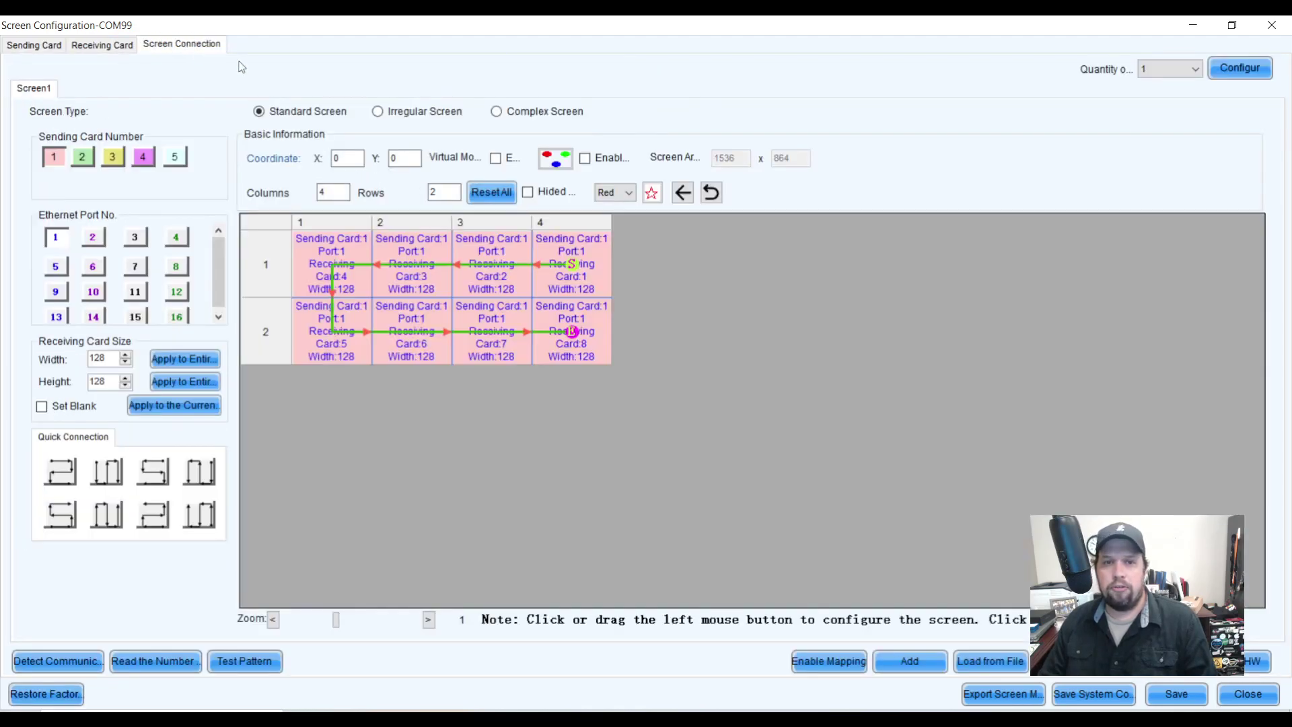
pyautogui.moveTo(590, 308)
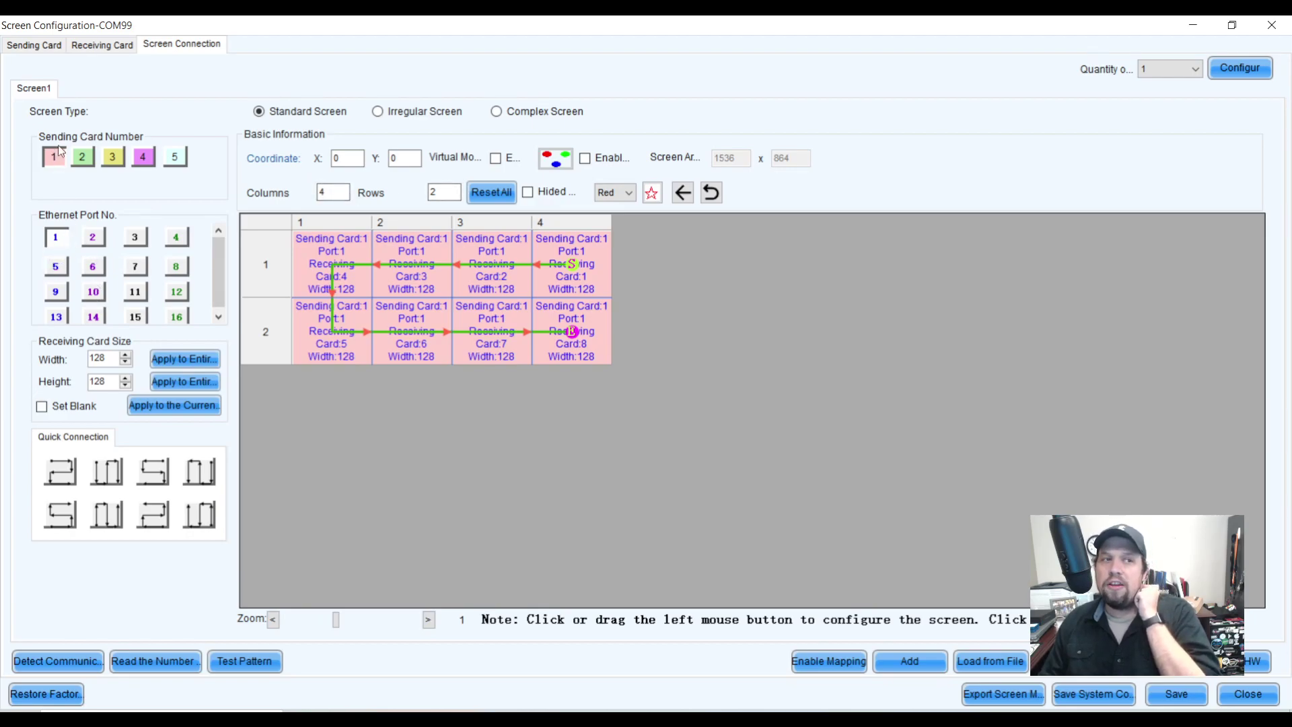
# Switch to the Sending Card settings and begin a new redundancy entry
pyautogui.click(41, 41)
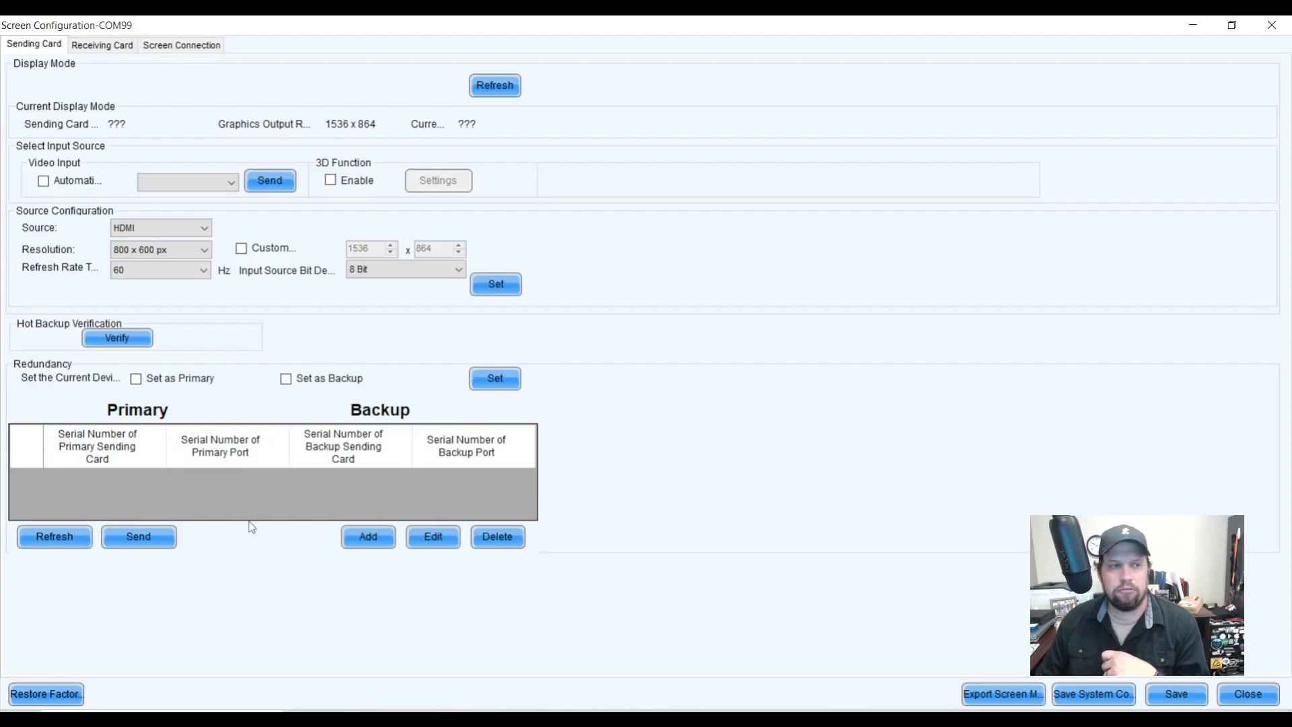
pyautogui.click(369, 538)
# Add a redundancy row: primary card 1 port 1 backed by card 1 port 2, then close
pyautogui.moveTo(508, 313)
pyautogui.mouseDown()
pyautogui.moveTo(504, 296)
pyautogui.moveTo(517, 304)
pyautogui.mouseUp()
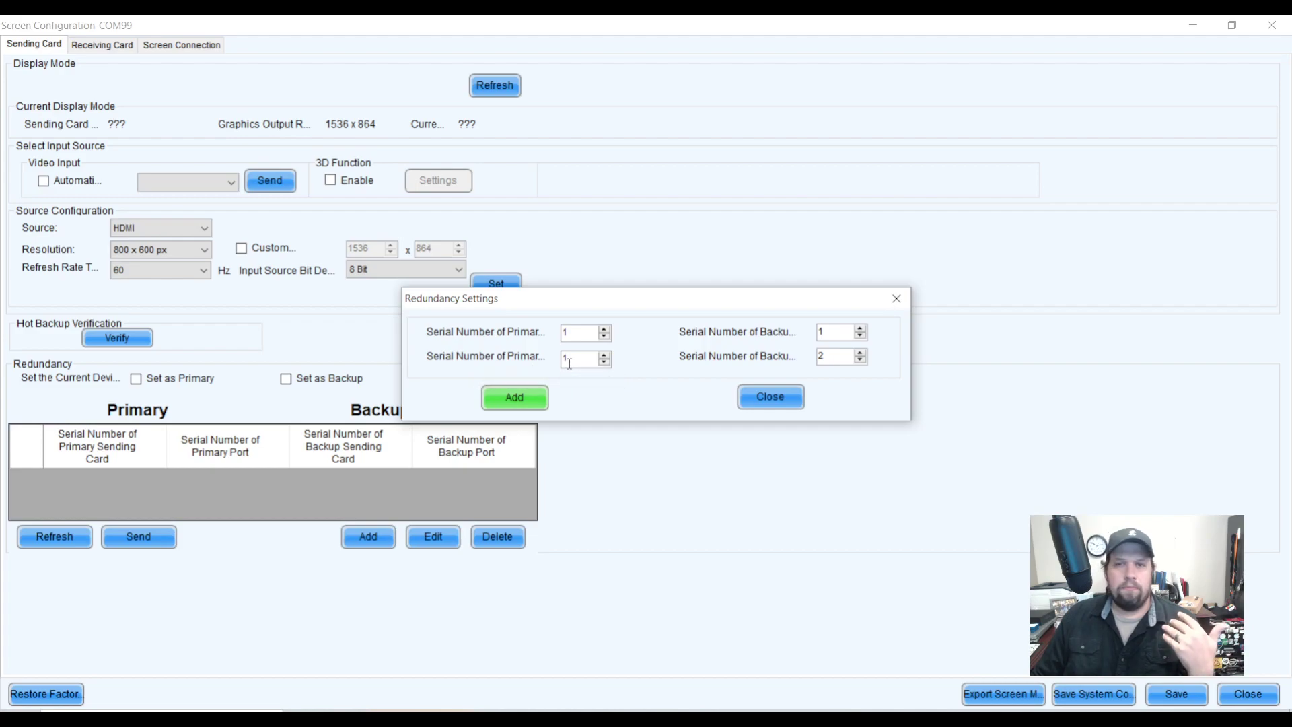
pyautogui.hotkey('shift', 'Tab')
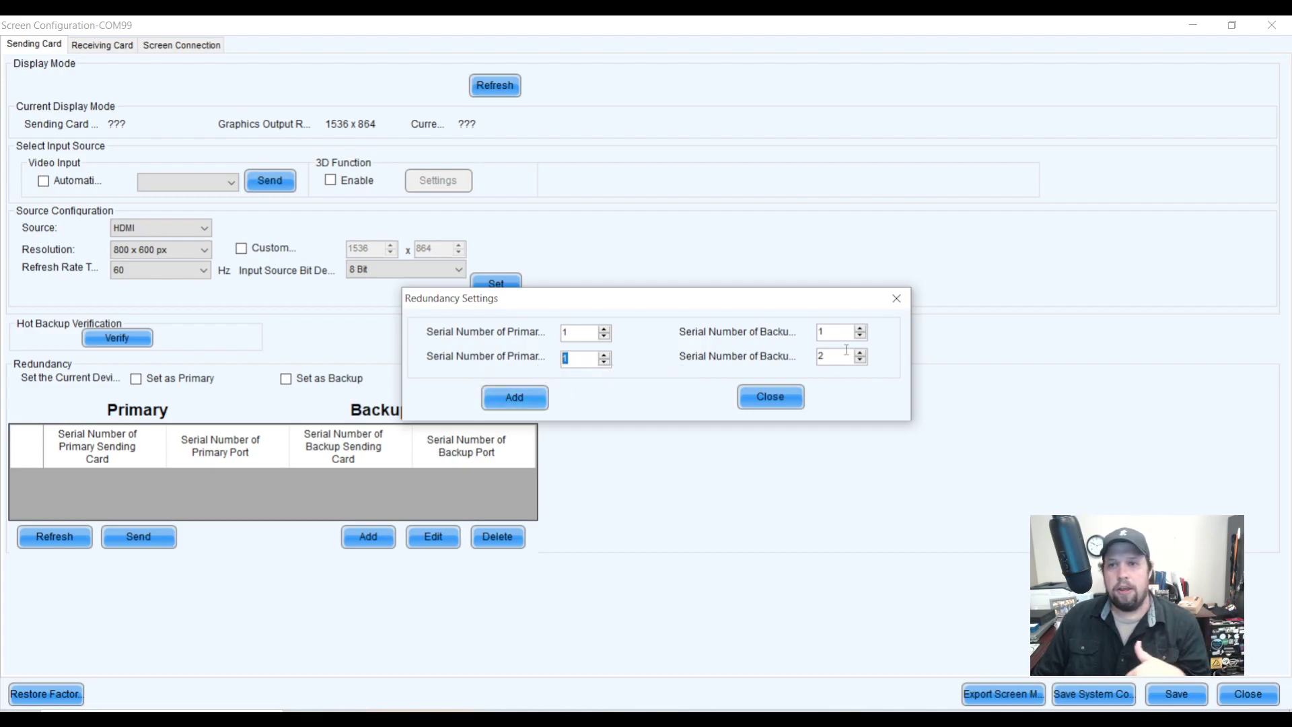
pyautogui.press('Tab')
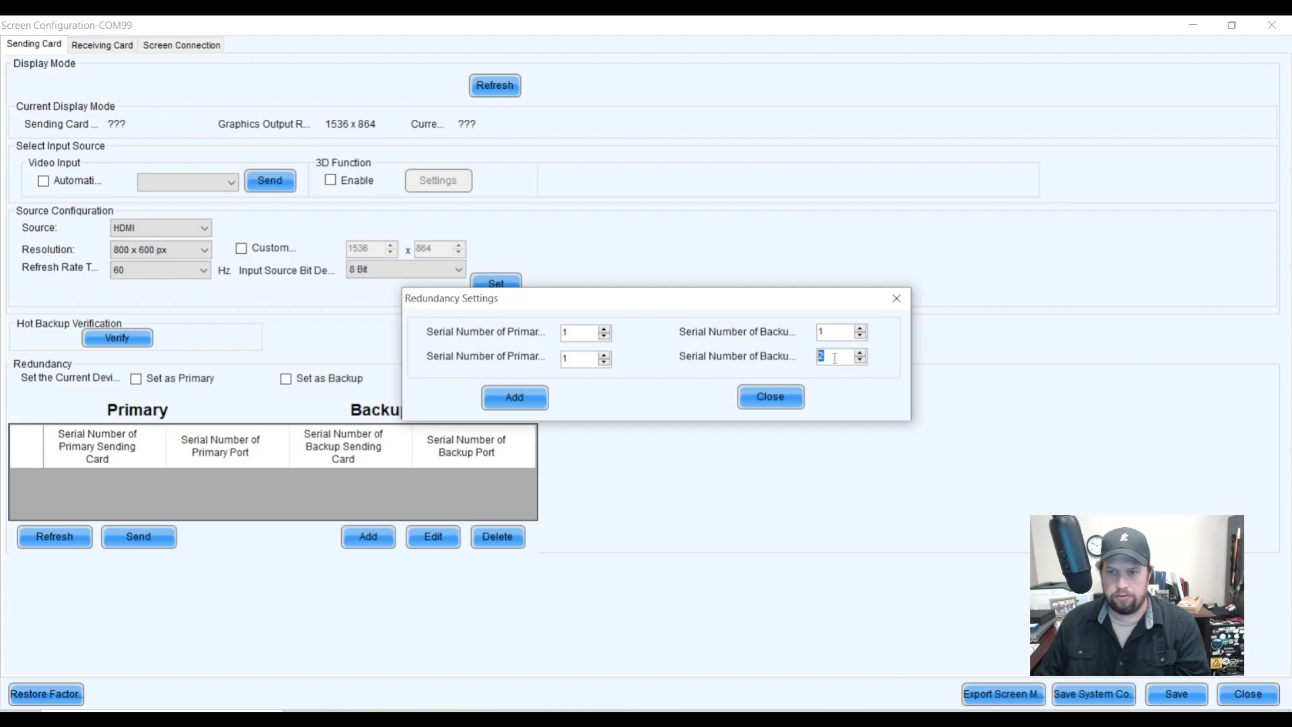
pyautogui.click(506, 400)
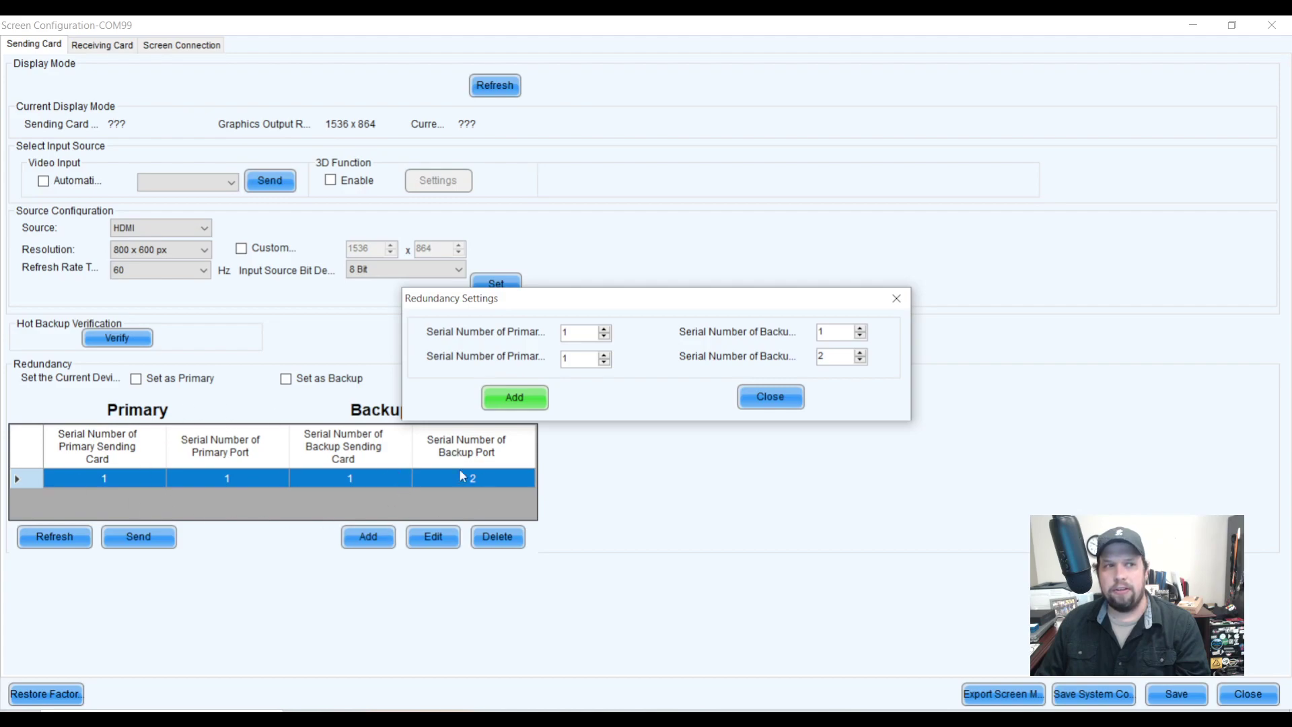
pyautogui.click(759, 403)
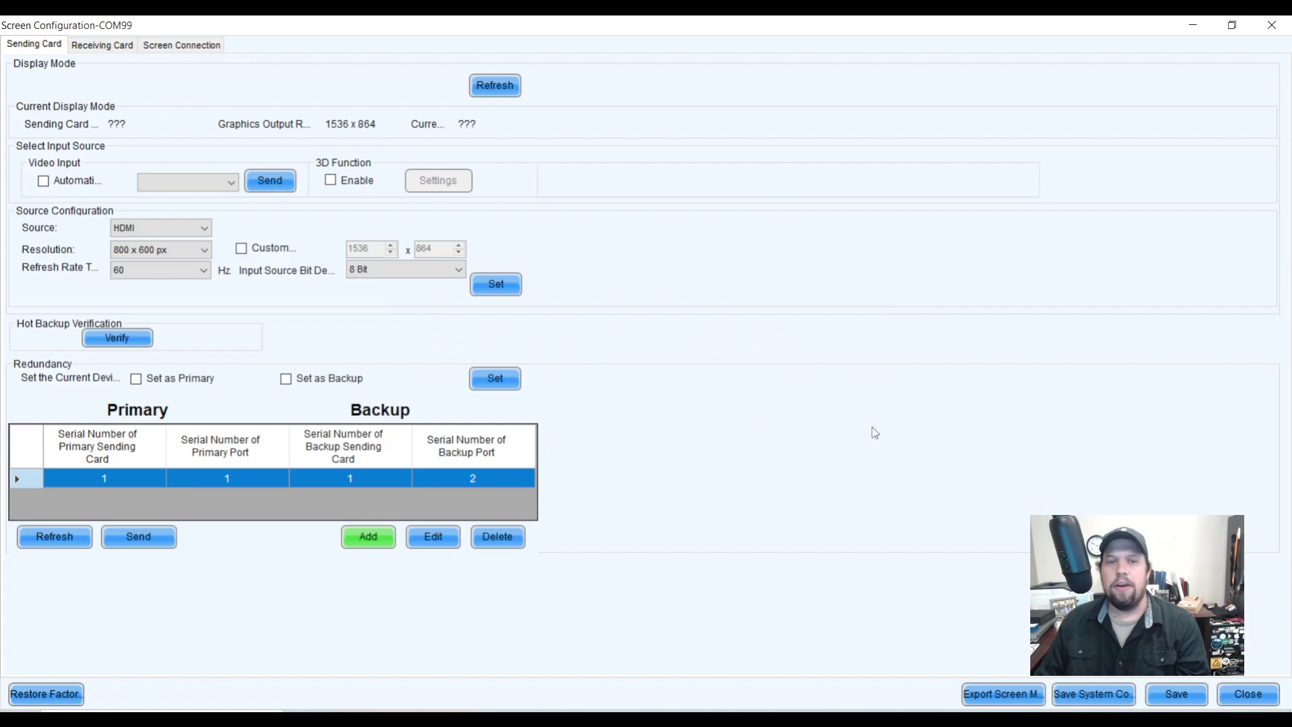
# Send the 1/1/1/2 redundancy pairing to the processor, then return to Screen Connection
pyautogui.click(142, 541)
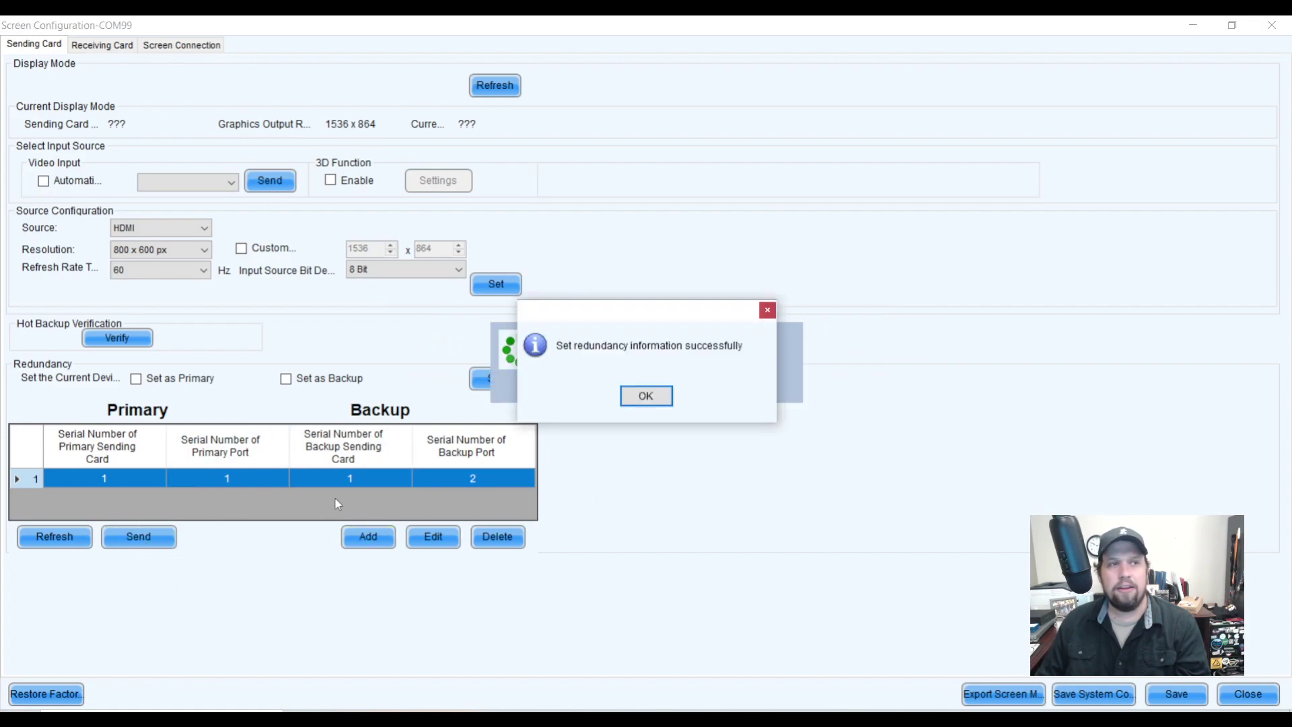
pyautogui.click(646, 395)
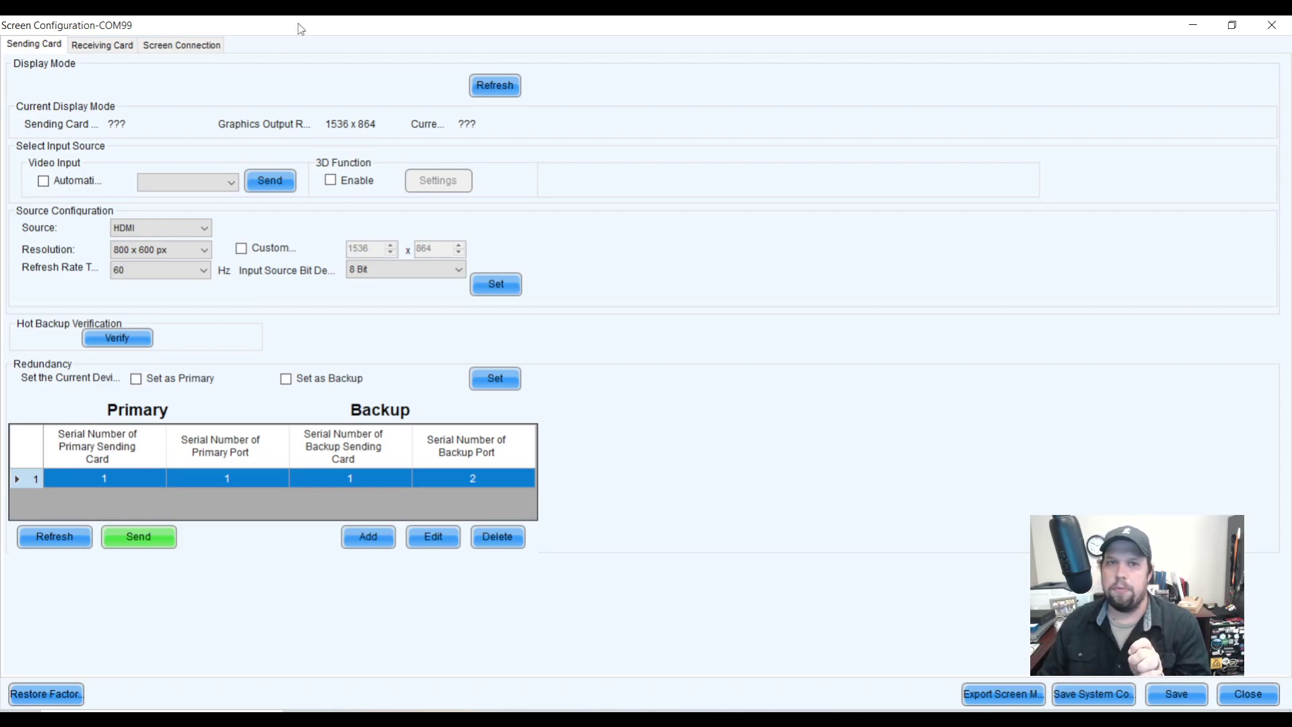
pyautogui.click(179, 46)
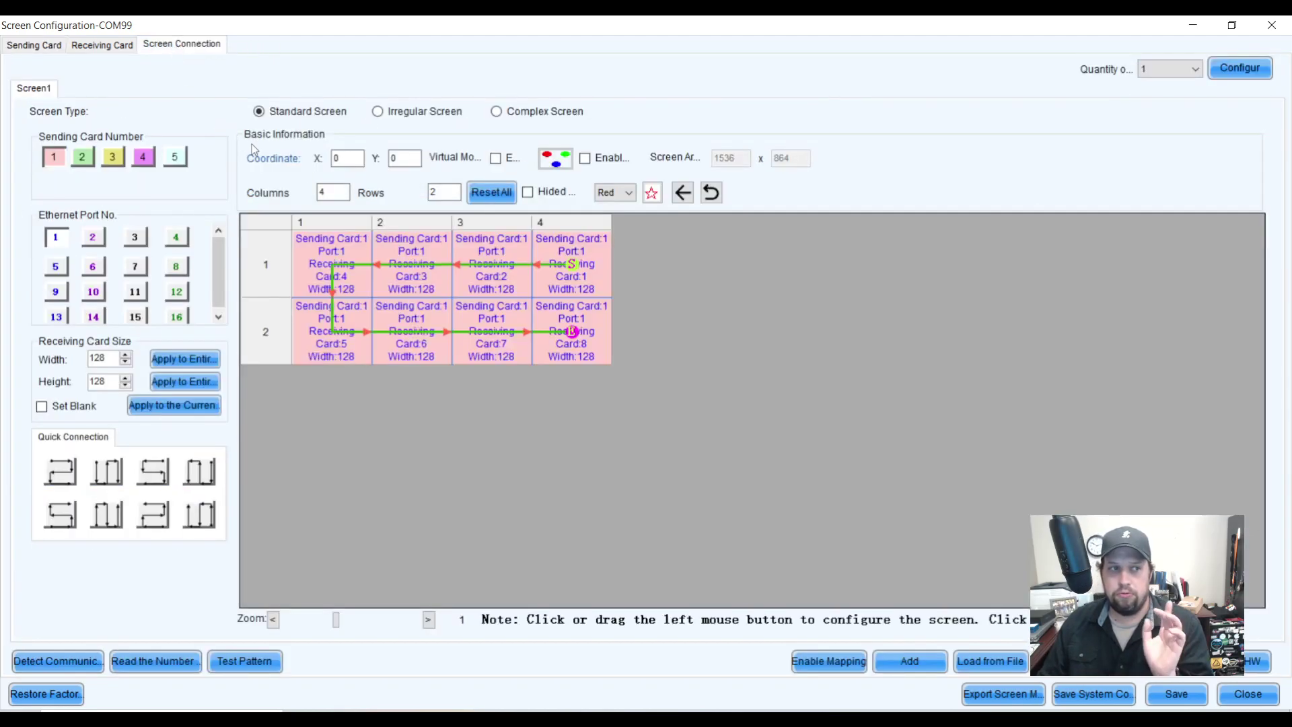
# Reset the grid, confirm Ethernet port 2 is rejected as a backup device, then return to Sending Card
pyautogui.click(492, 192)
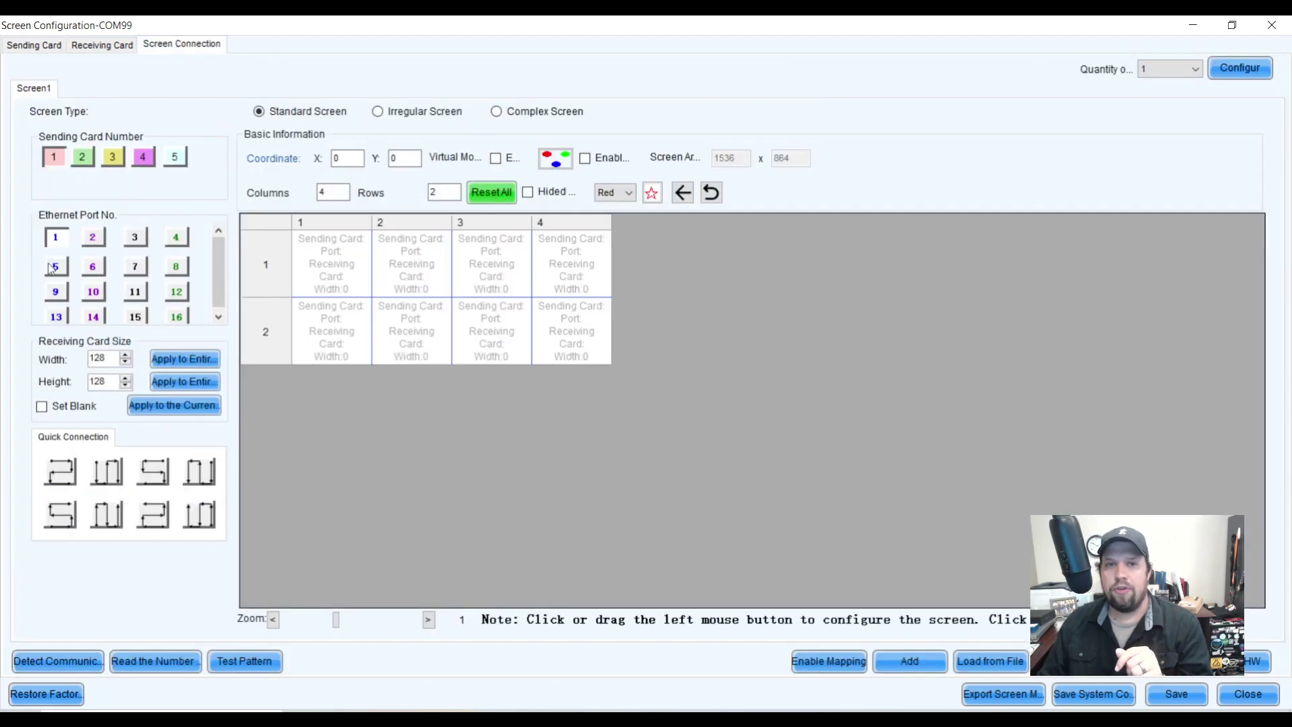
pyautogui.click(93, 241)
pyautogui.click(331, 266)
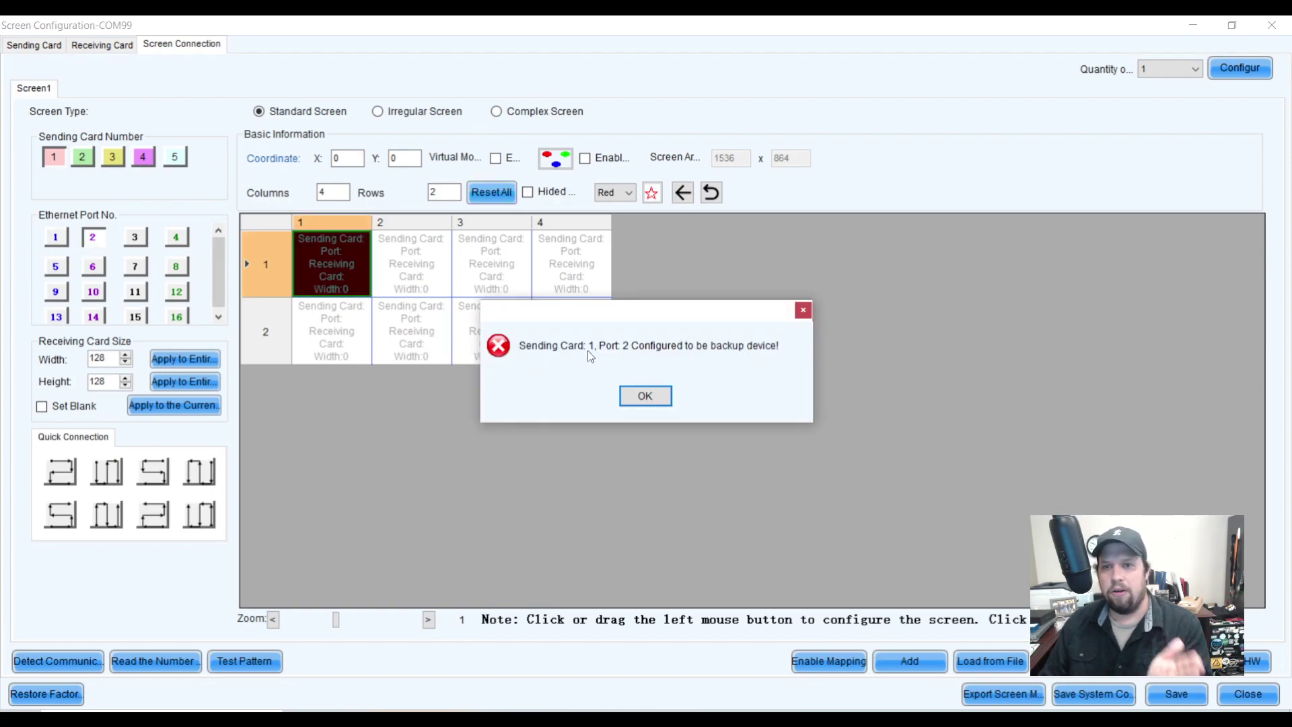
pyautogui.click(645, 397)
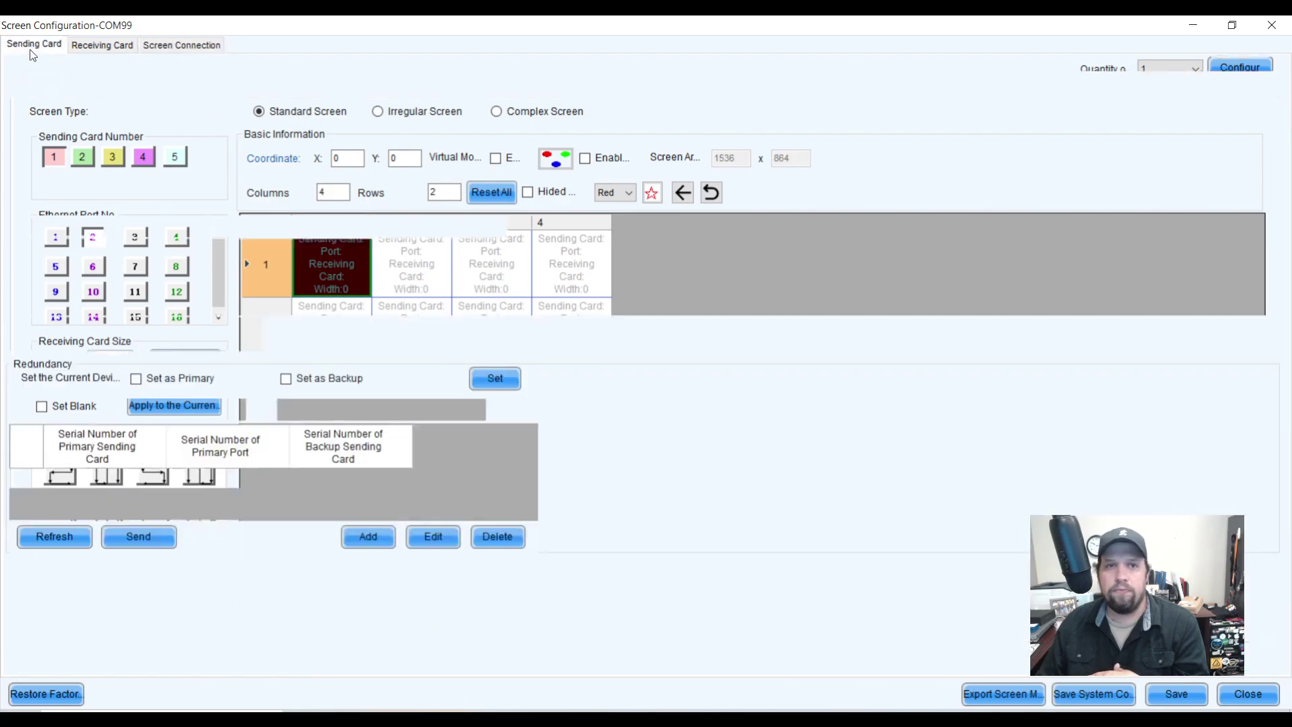
pyautogui.click(34, 45)
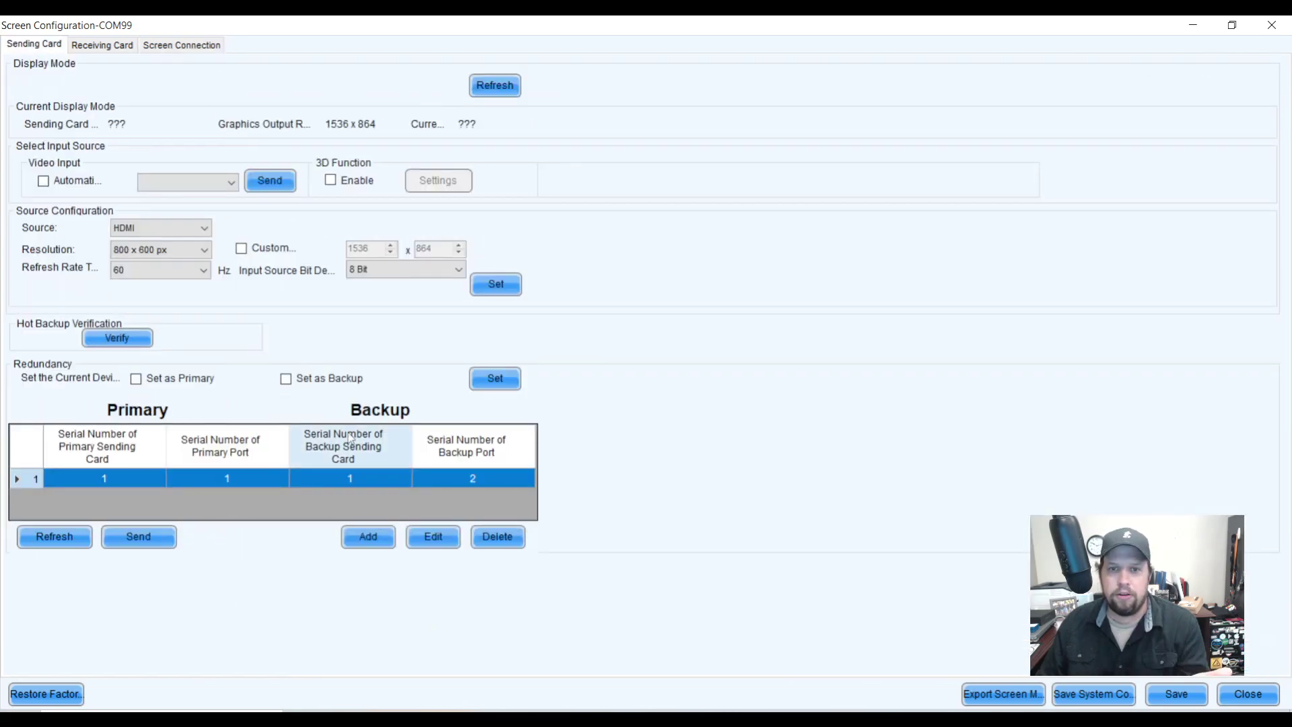
# Delete the existing 1/1/1/2 redundancy row and confirm the deletion
pyautogui.click(478, 543)
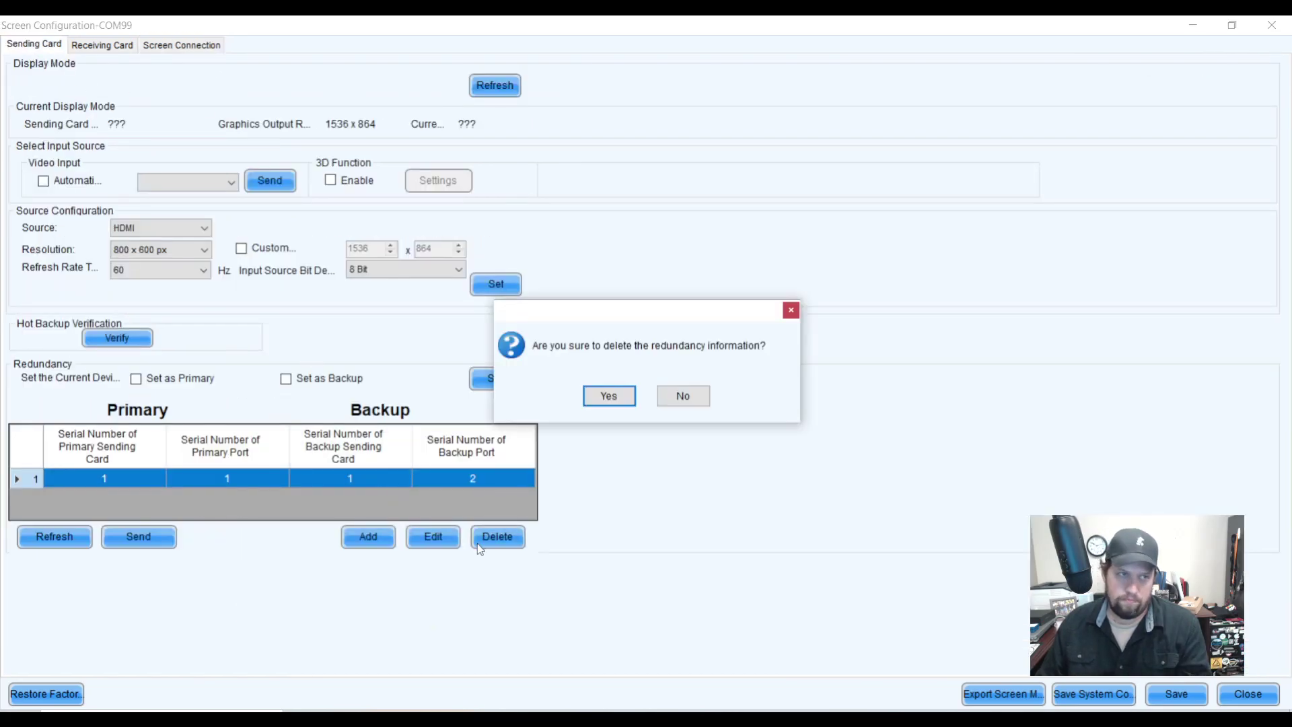
pyautogui.click(609, 394)
pyautogui.click(636, 396)
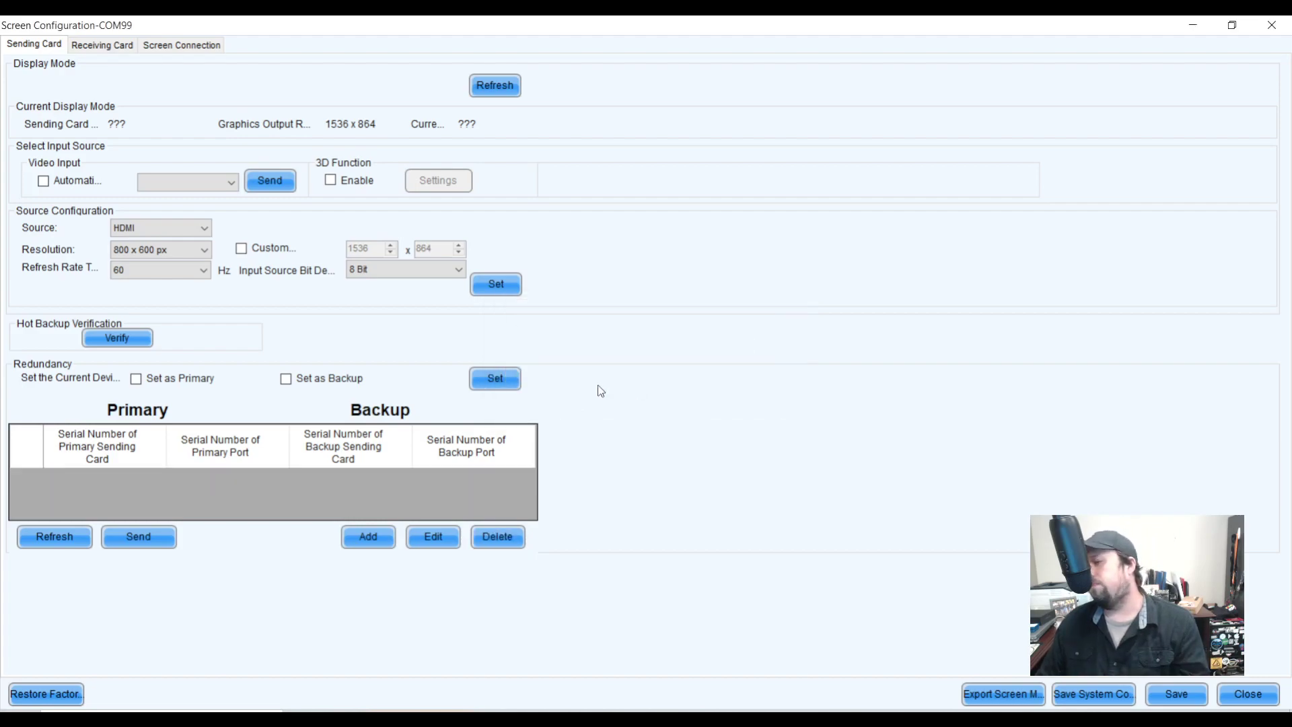
# Add a redundancy row with primary card 1 port 1 backed by card 1 port 3
pyautogui.click(357, 536)
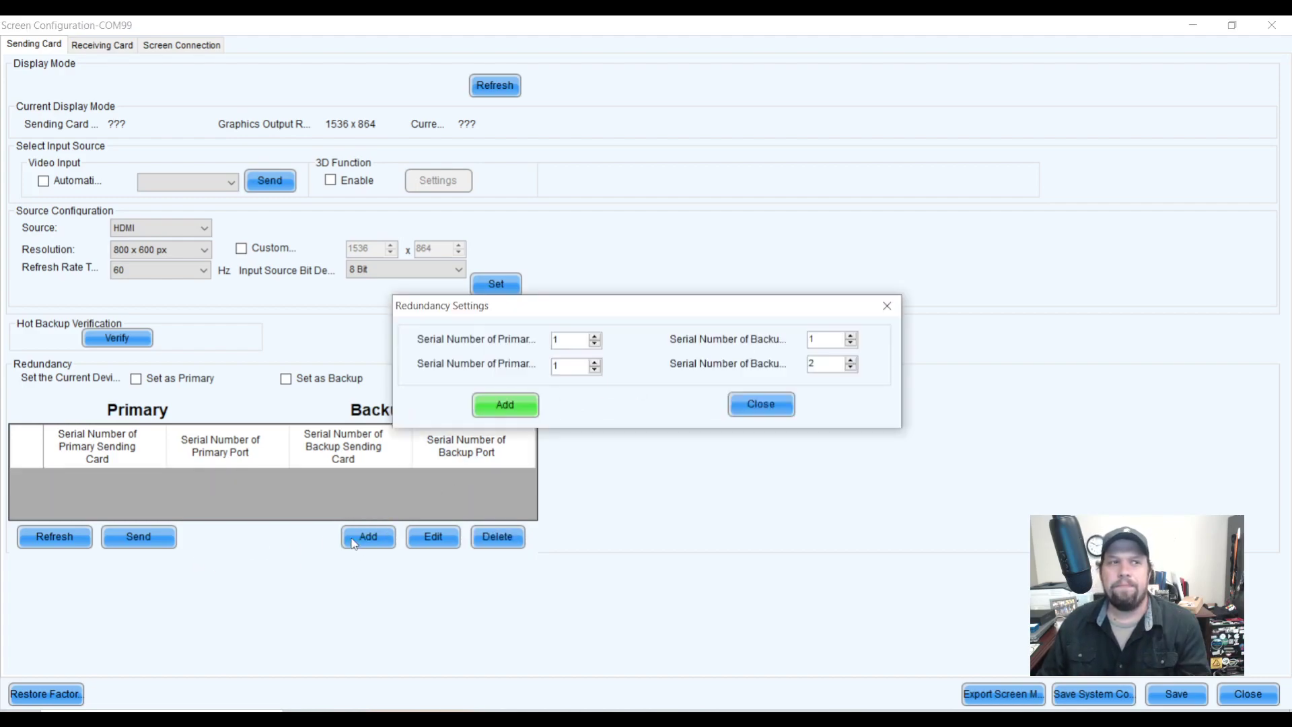
pyautogui.doubleClick(560, 339)
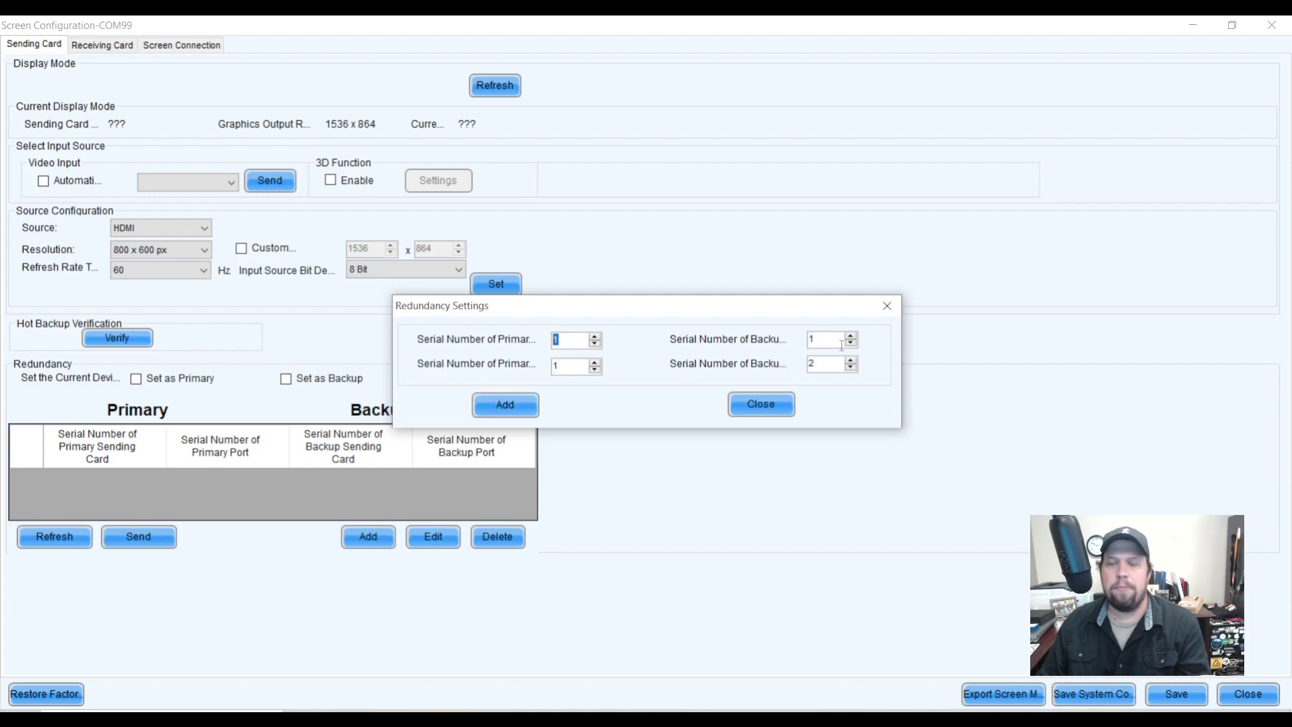
pyautogui.press('Tab')
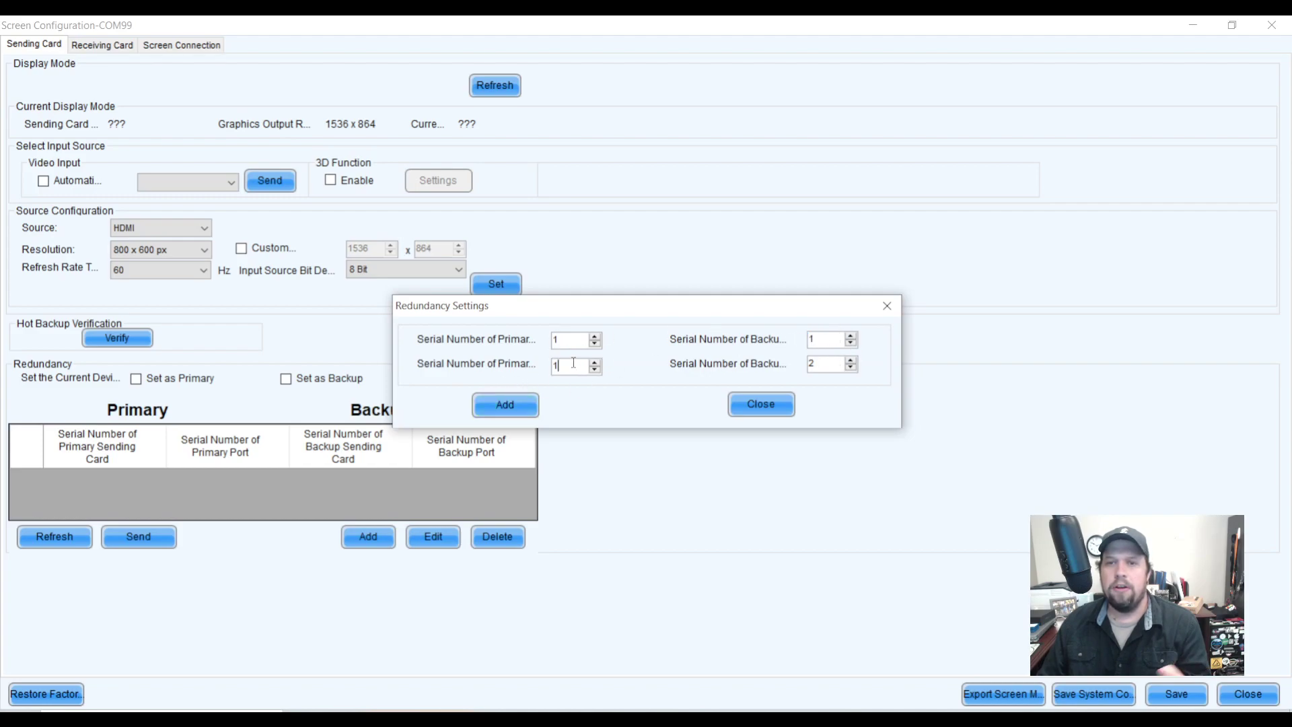
pyautogui.press('Tab')
pyautogui.press('Tab')
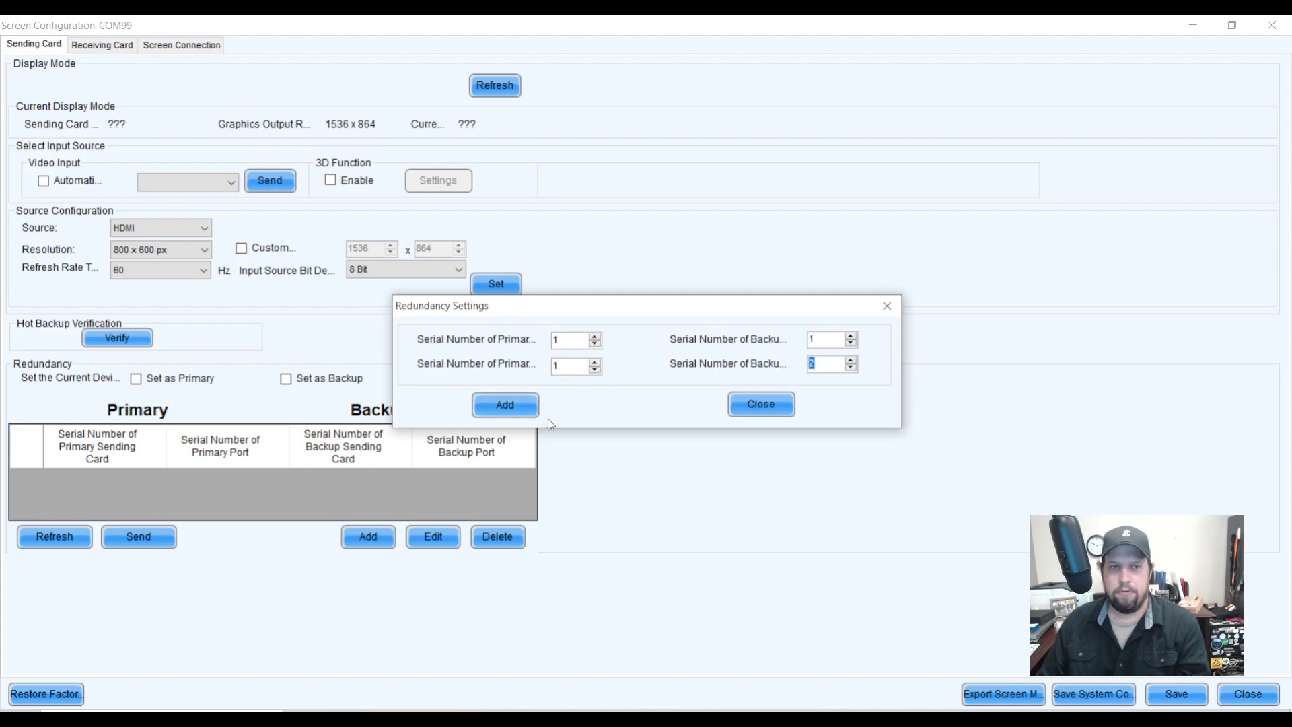
pyautogui.write('3')
pyautogui.click(505, 405)
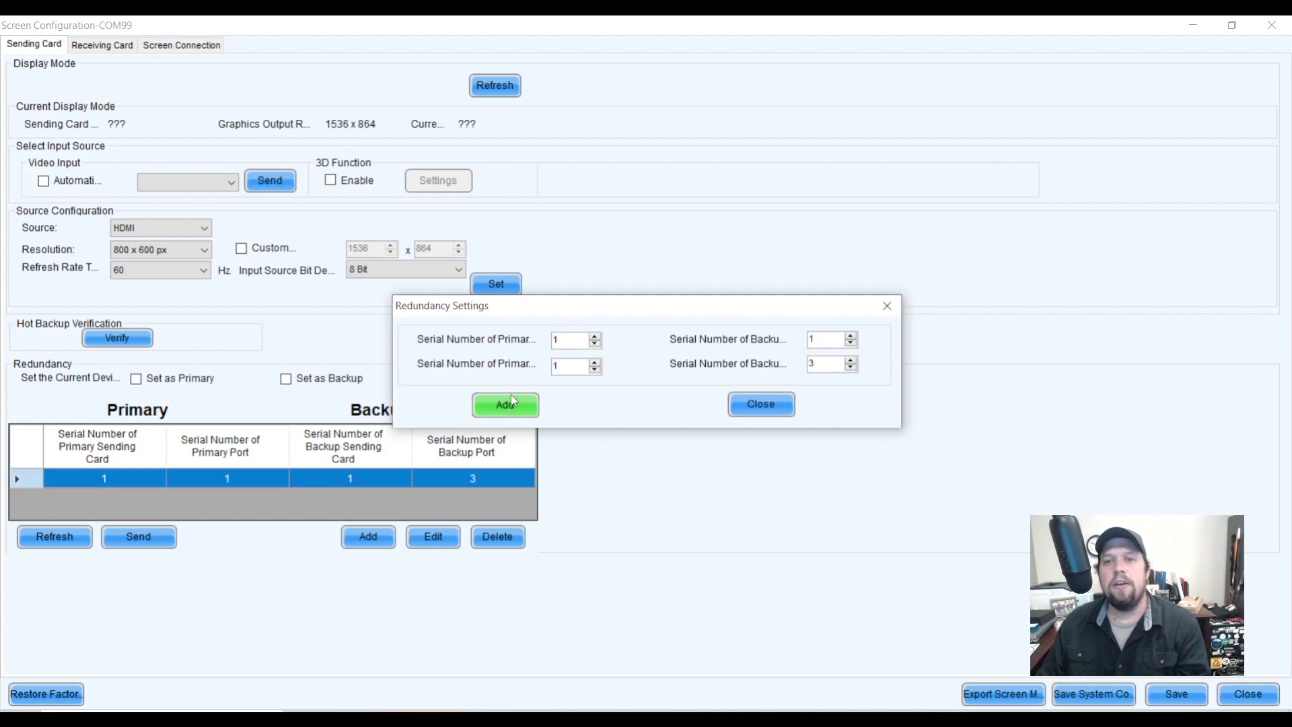
# Close the dialog and send the 1/1/1/3 redundancy pairing to the processor
pyautogui.click(761, 404)
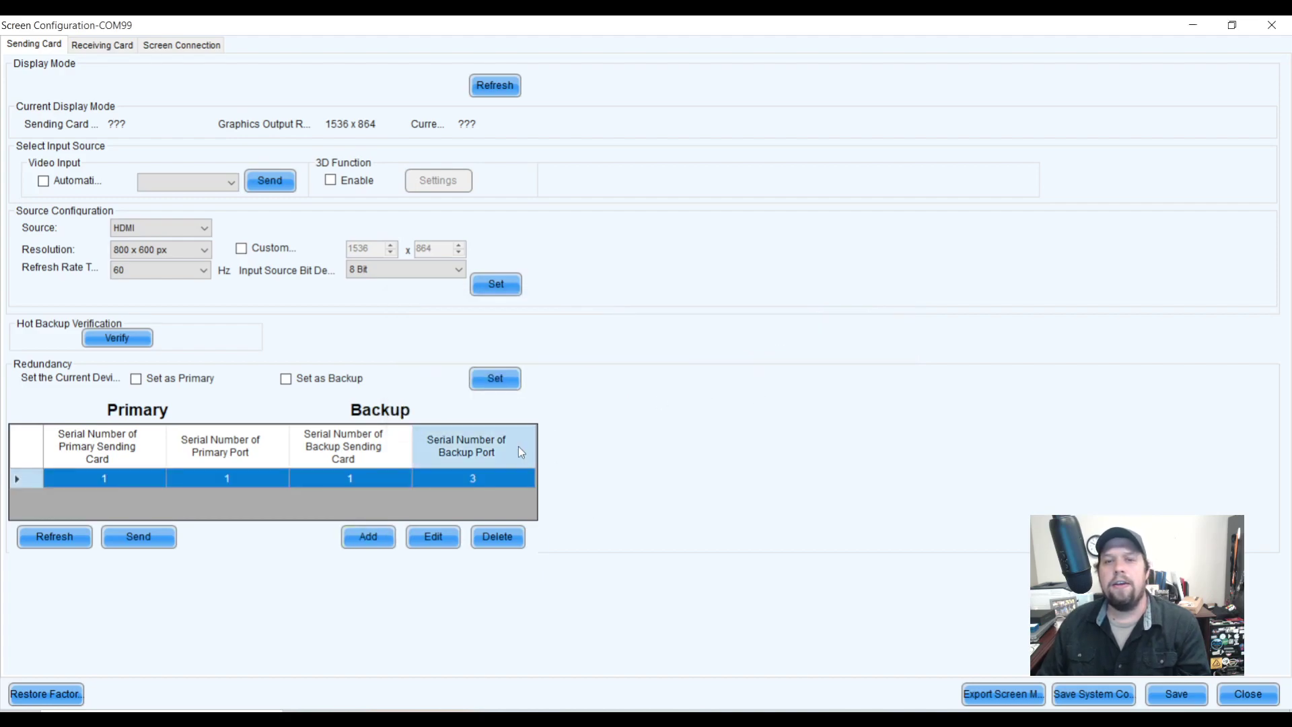
pyautogui.click(149, 545)
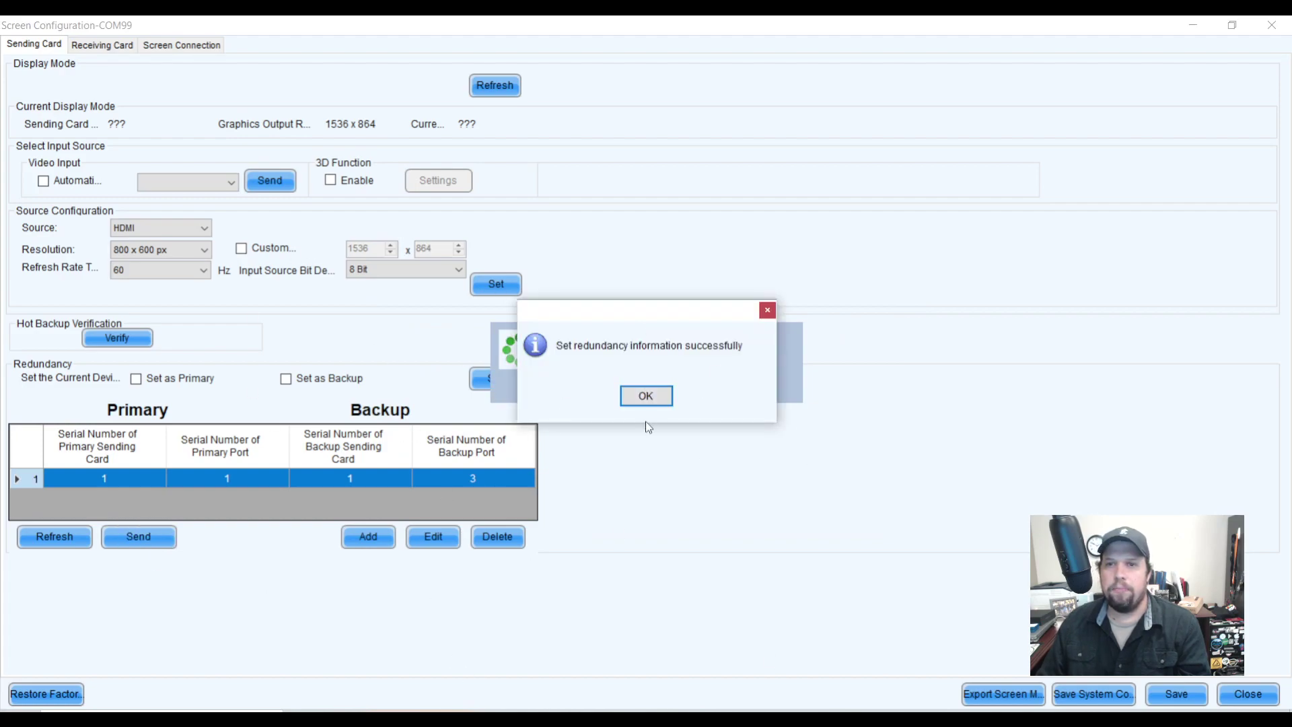
pyautogui.click(653, 396)
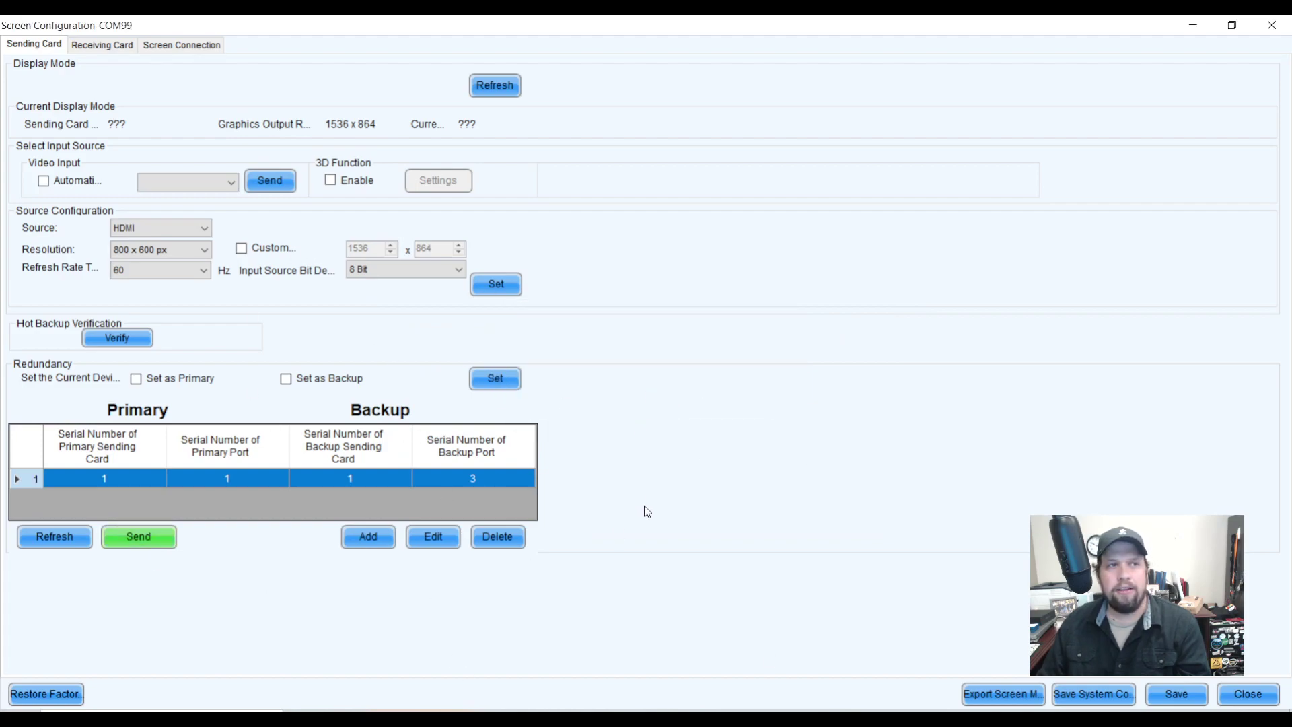